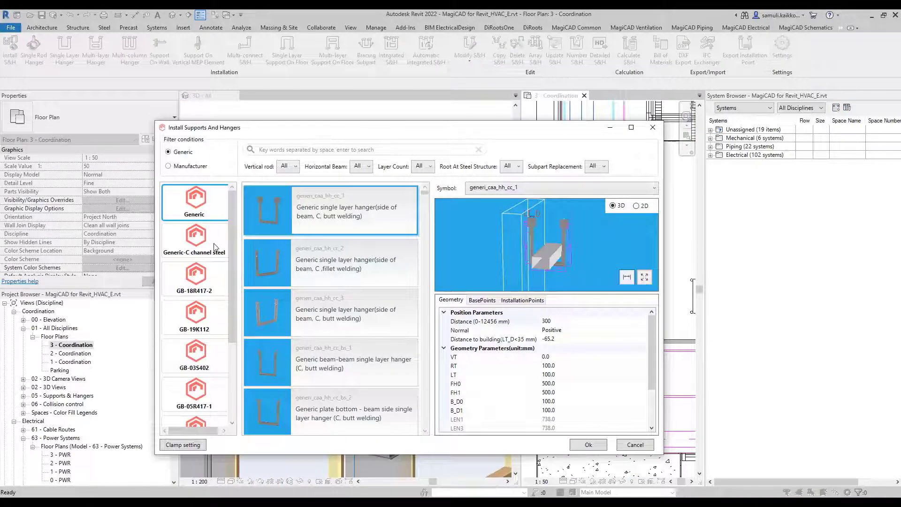
Step: Show the Generic-C channel steel hanger generi_CAN_HH_2xC41_C and review its SubPart Specification sizes
{"action": "left_click", "coordinate": [214, 247]}
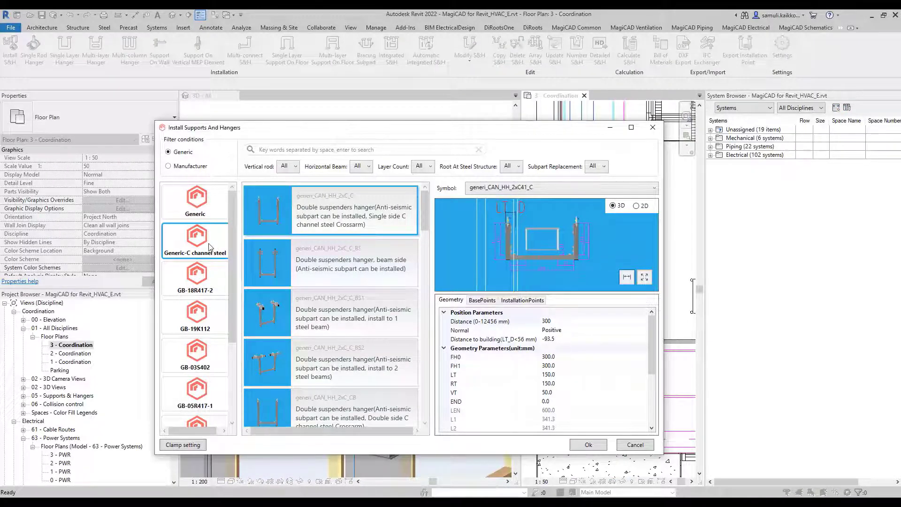
{"action": "left_click_drag", "start_coordinate": [461, 254], "coordinate": [524, 253]}
{"action": "scroll", "coordinate": [575, 415], "scroll_direction": "down", "scroll_amount": 4}
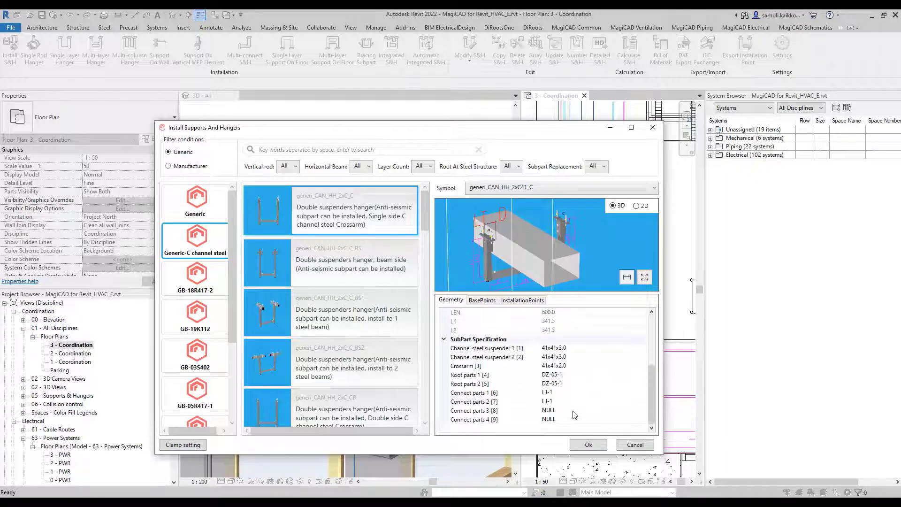
Step: Check the available sizes for Channel steel suspender 1 and Crossarm [3] without changing them
{"action": "left_click", "coordinate": [644, 348]}
{"action": "left_click", "coordinate": [644, 349]}
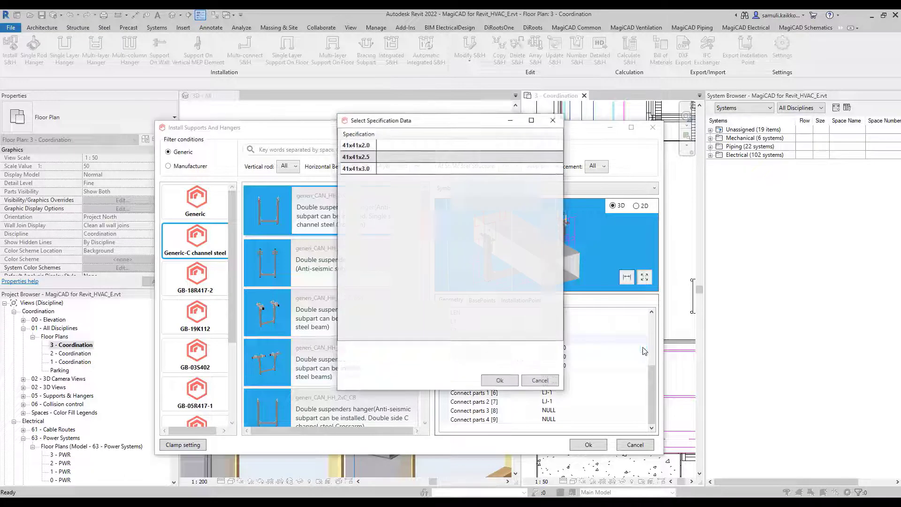
{"action": "left_click", "coordinate": [550, 384]}
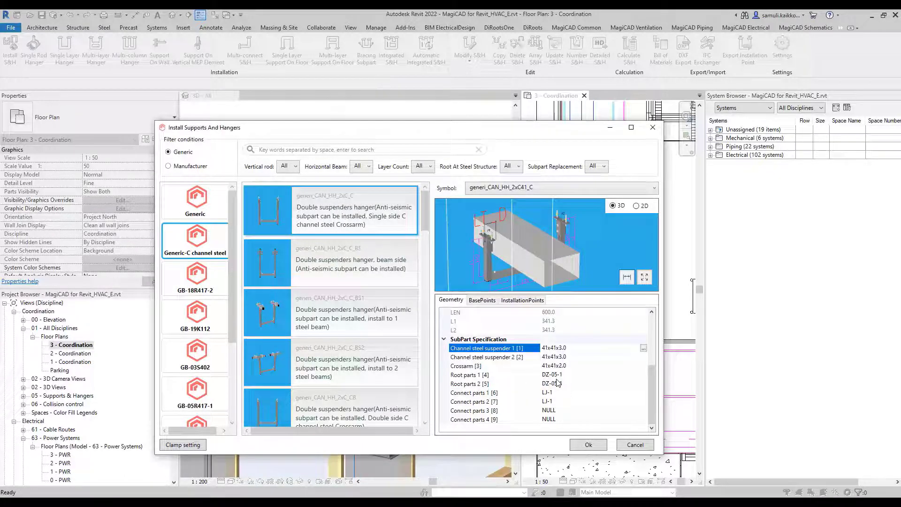
{"action": "left_click", "coordinate": [645, 367]}
{"action": "left_click", "coordinate": [644, 366]}
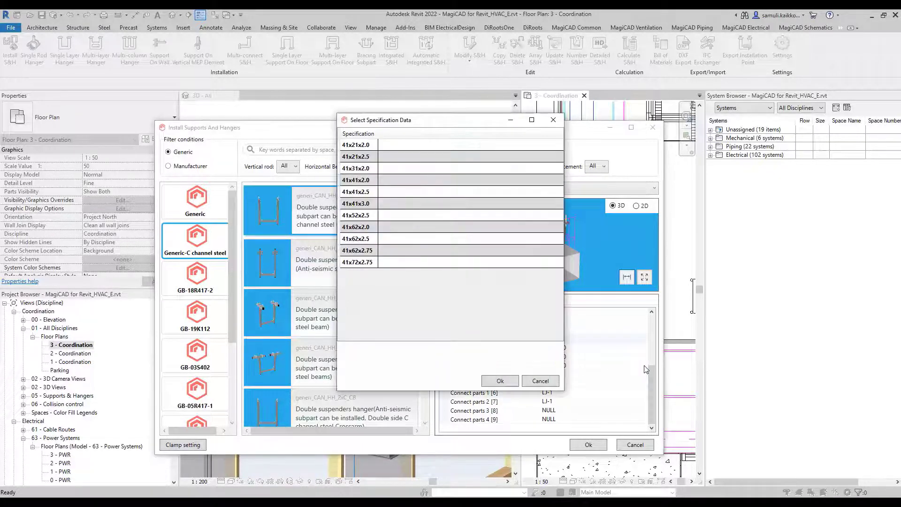
{"action": "left_click", "coordinate": [550, 384]}
Step: Choose the Single layer hanger generi_caa_hh_cc_1 and inspect its rods in the preview
{"action": "scroll", "coordinate": [334, 358], "scroll_direction": "down", "scroll_amount": 3}
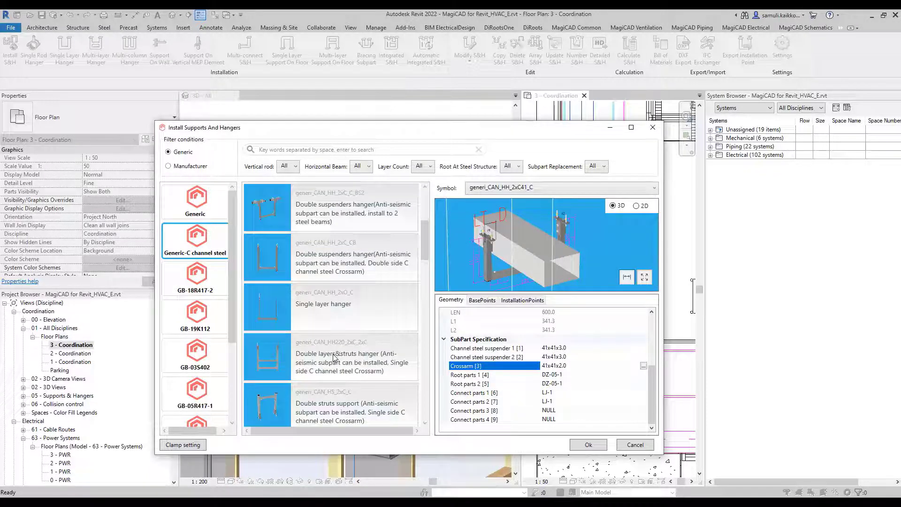
{"action": "left_click", "coordinate": [340, 320]}
{"action": "scroll", "coordinate": [524, 244], "scroll_direction": "up", "scroll_amount": 5}
{"action": "middle_click_drag", "start_coordinate": [509, 246], "coordinate": [559, 276]}
{"action": "scroll", "coordinate": [565, 277], "scroll_direction": "down", "scroll_amount": 2}
{"action": "mouse_move", "coordinate": [552, 241]}
{"action": "left_mouse_down"}
{"action": "mouse_move", "coordinate": [548, 279]}
{"action": "mouse_move", "coordinate": [527, 263]}
{"action": "mouse_move", "coordinate": [543, 233]}
{"action": "mouse_move", "coordinate": [538, 249]}
{"action": "left_mouse_up"}
{"action": "scroll", "coordinate": [526, 263], "scroll_direction": "up", "scroll_amount": 3}
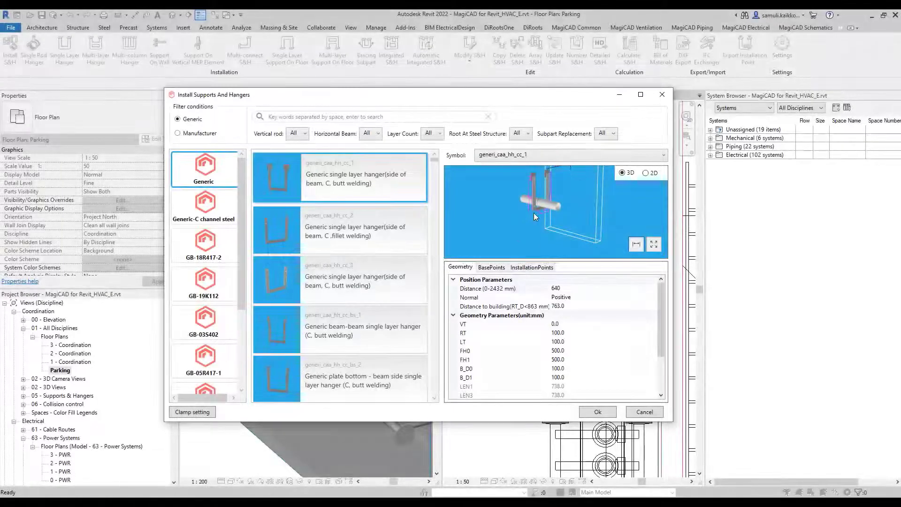
Step: Try generi_caa_hh_cc_2, then settle on beam-beam single layer hanger generi_caa_hh_cc_bs_1
{"action": "scroll", "coordinate": [534, 212], "scroll_direction": "up", "scroll_amount": 5}
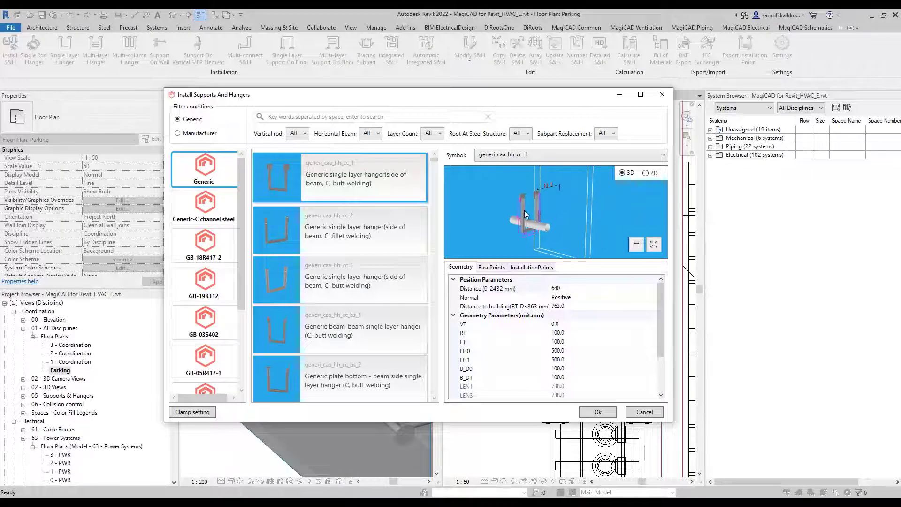
{"action": "scroll", "coordinate": [526, 198], "scroll_direction": "up", "scroll_amount": 2}
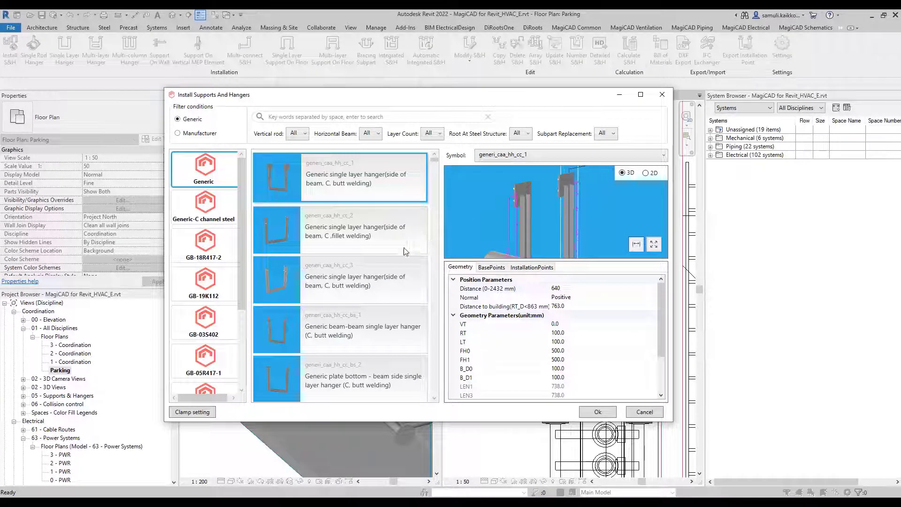
{"action": "left_click", "coordinate": [358, 235]}
{"action": "scroll", "coordinate": [549, 201], "scroll_direction": "up", "scroll_amount": 3}
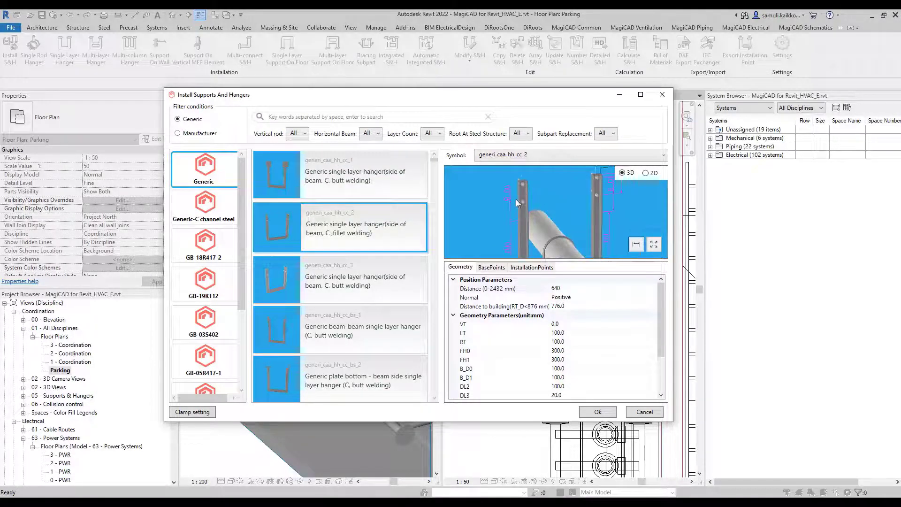
{"action": "left_click", "coordinate": [334, 327]}
{"action": "left_click_drag", "start_coordinate": [497, 201], "coordinate": [547, 192]}
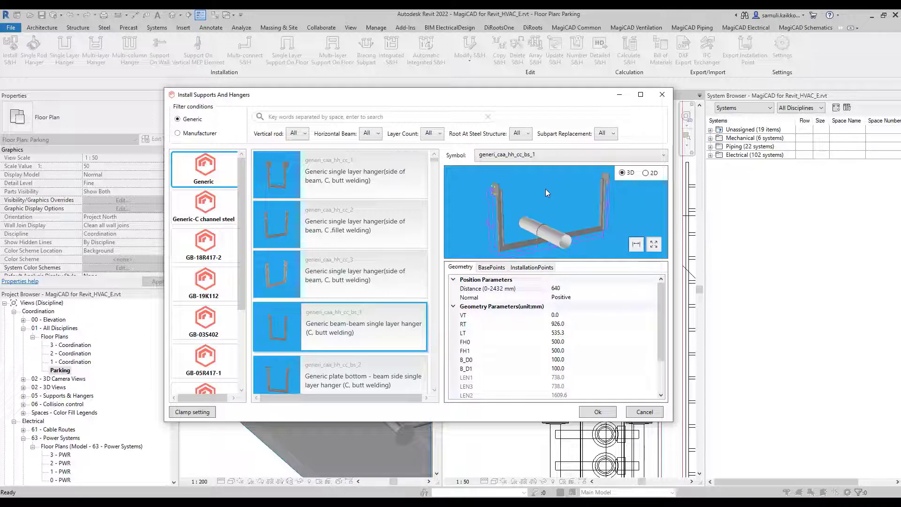
{"action": "left_click", "coordinate": [305, 134]}
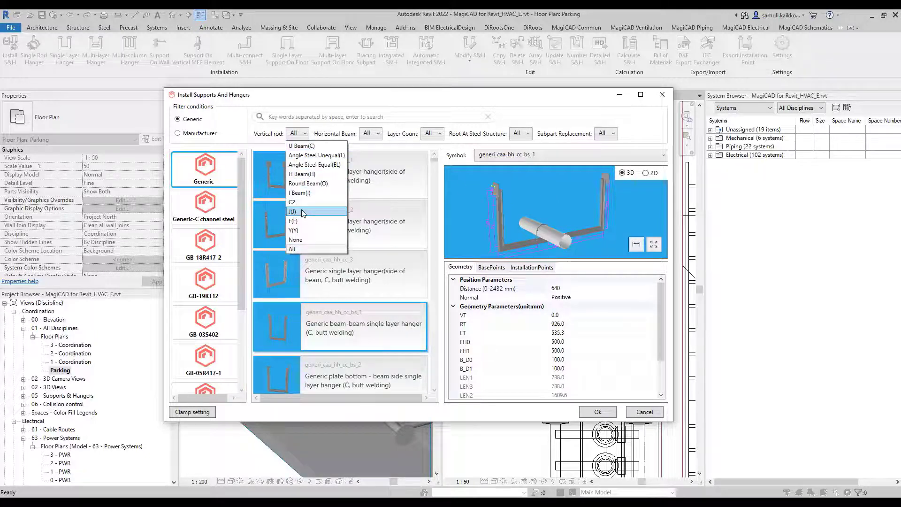
Step: Filter the hanger catalogue to J(J) vertical rods and view the support's SubPart Specification
{"action": "left_click", "coordinate": [303, 212]}
{"action": "mouse_move", "coordinate": [556, 193]}
{"action": "left_mouse_down"}
{"action": "mouse_move", "coordinate": [564, 238]}
{"action": "mouse_move", "coordinate": [561, 194]}
{"action": "mouse_move", "coordinate": [563, 220]}
{"action": "mouse_move", "coordinate": [561, 211]}
{"action": "left_mouse_up"}
{"action": "scroll", "coordinate": [602, 344], "scroll_direction": "down", "scroll_amount": 2}
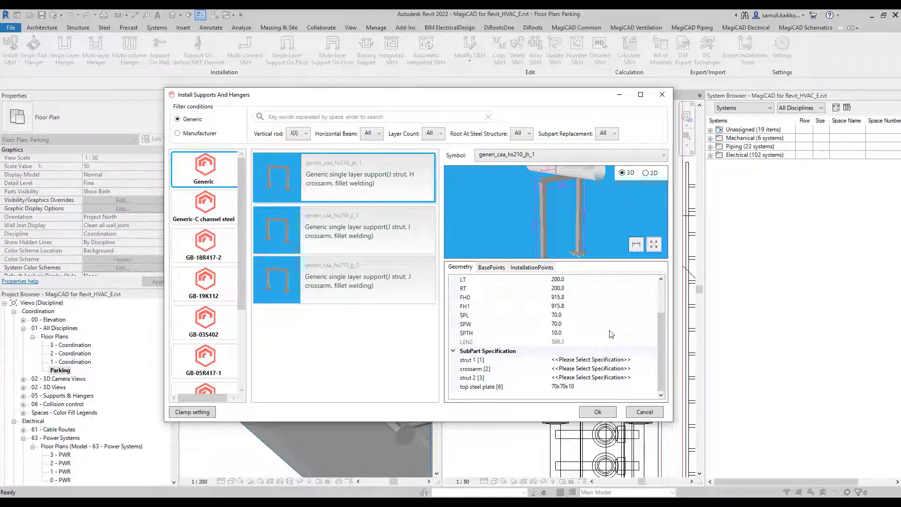
Step: Bring up the GB J-section steel profile list for strut 1 of generi_caa_hs210_jh_1
{"action": "left_click", "coordinate": [653, 361]}
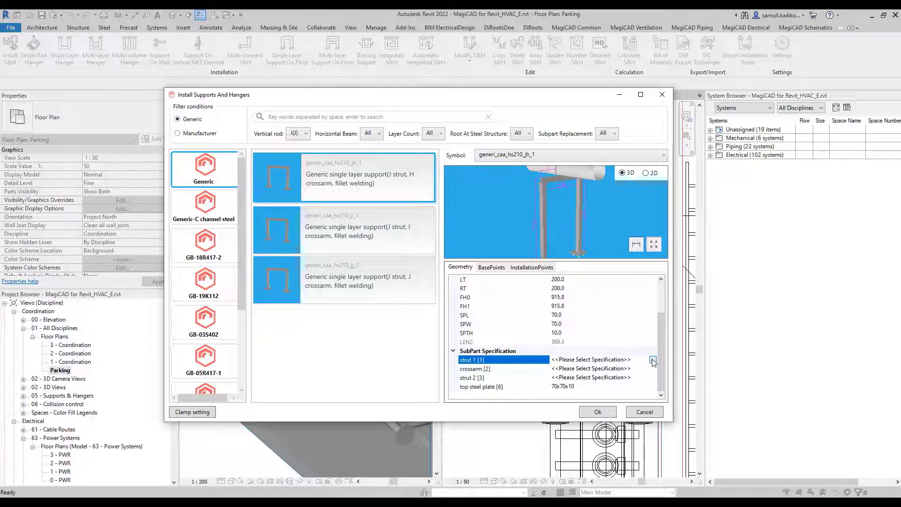
{"action": "left_click", "coordinate": [653, 360]}
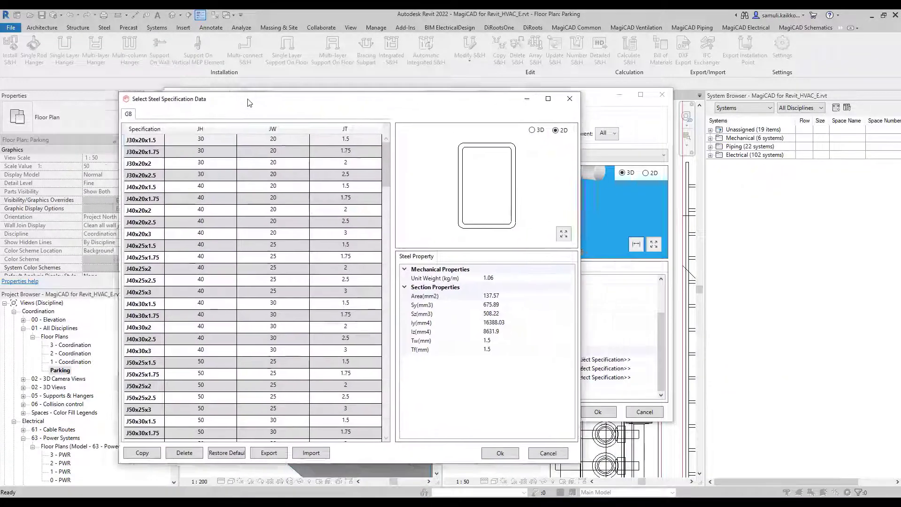
{"action": "left_click_drag", "start_coordinate": [255, 78], "coordinate": [156, 78]}
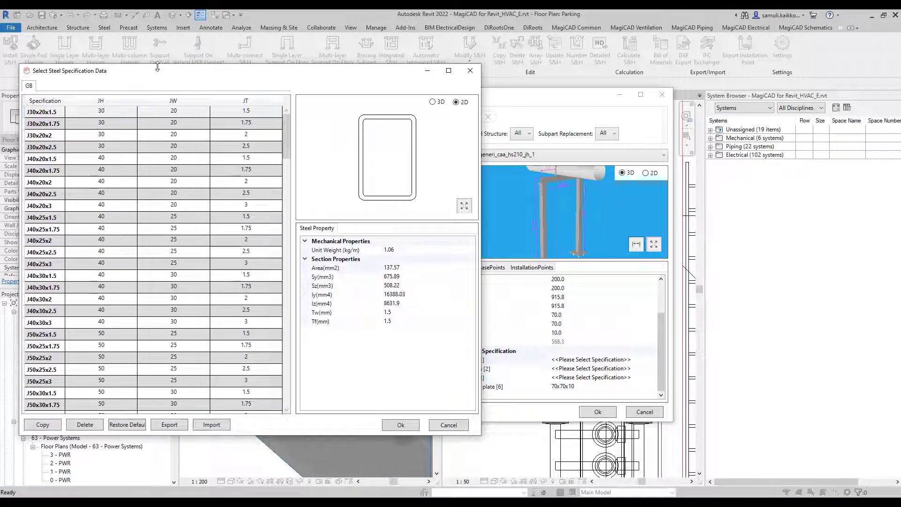
Step: Give strut 1 the J30x20x1.75 profile and accept the J-strut support
{"action": "left_click", "coordinate": [52, 126]}
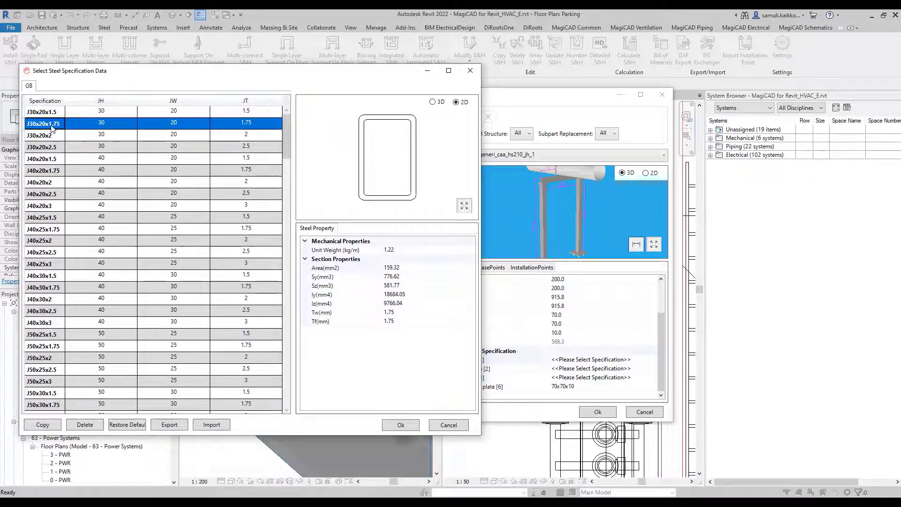
{"action": "left_click", "coordinate": [401, 426]}
{"action": "left_click", "coordinate": [600, 412]}
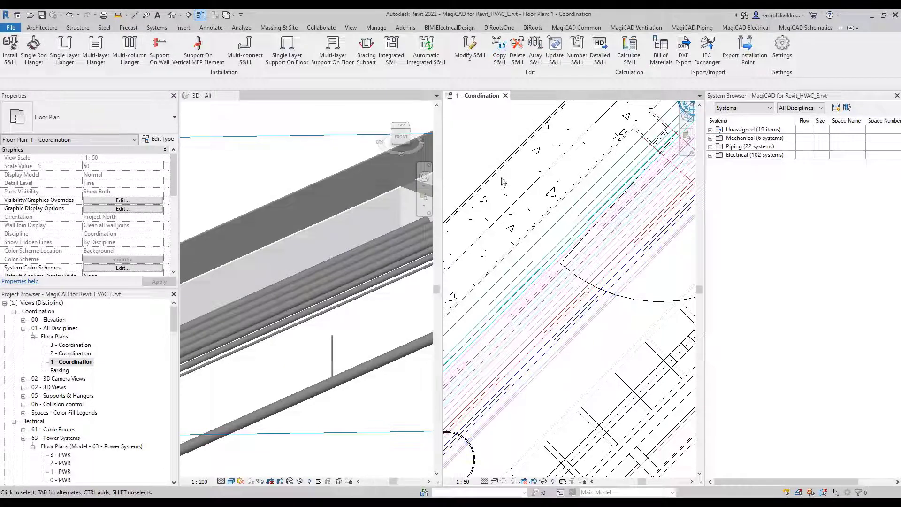
Step: Auto-generate and install an integrated hanger with UNP-40x20x5 cross arm under the pipe bundle
{"action": "left_click", "coordinate": [426, 47]}
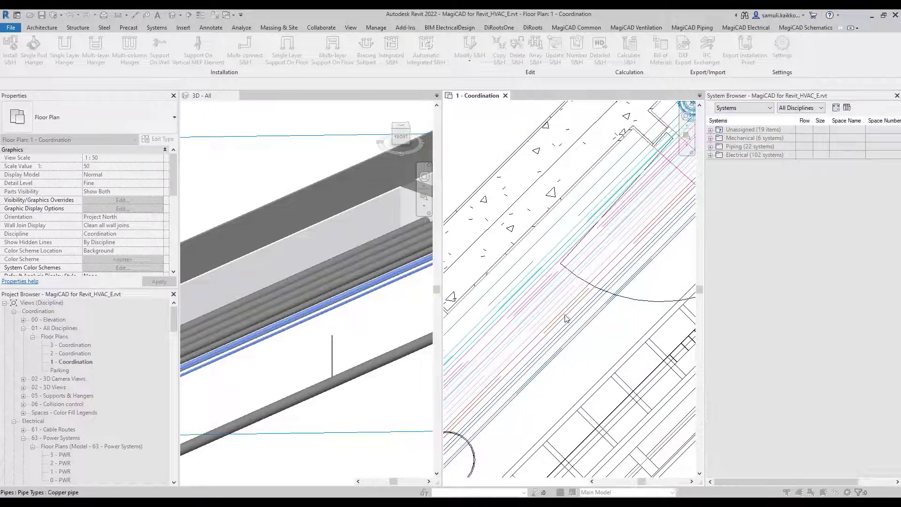
{"action": "left_click", "coordinate": [534, 288]}
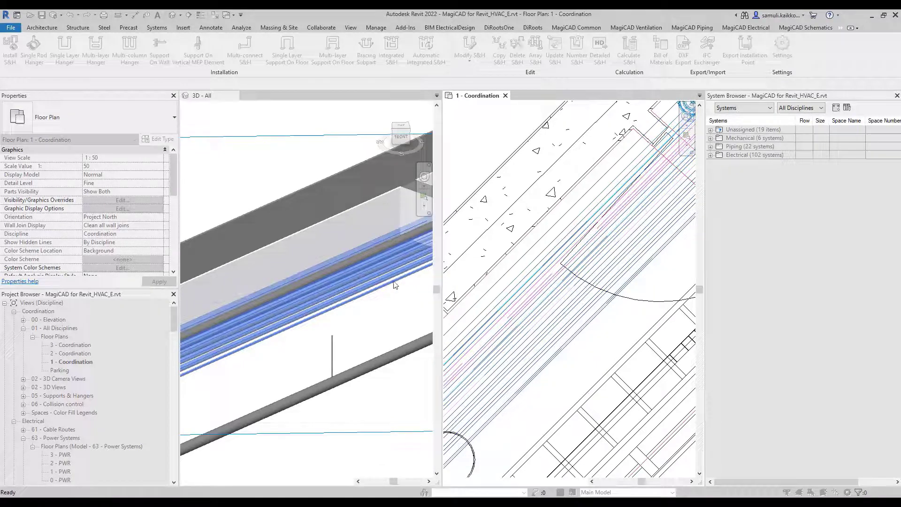
{"action": "left_click", "coordinate": [373, 316]}
{"action": "left_click", "coordinate": [358, 258]}
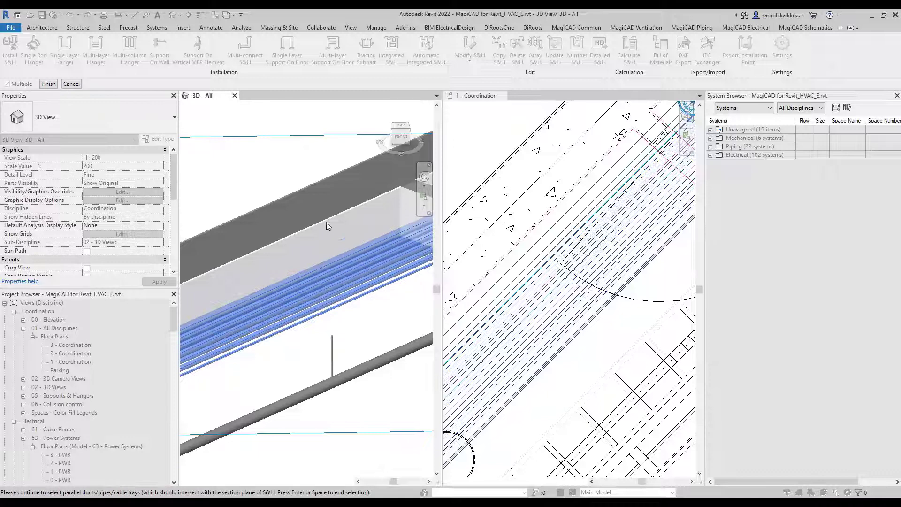
{"action": "left_click", "coordinate": [48, 83]}
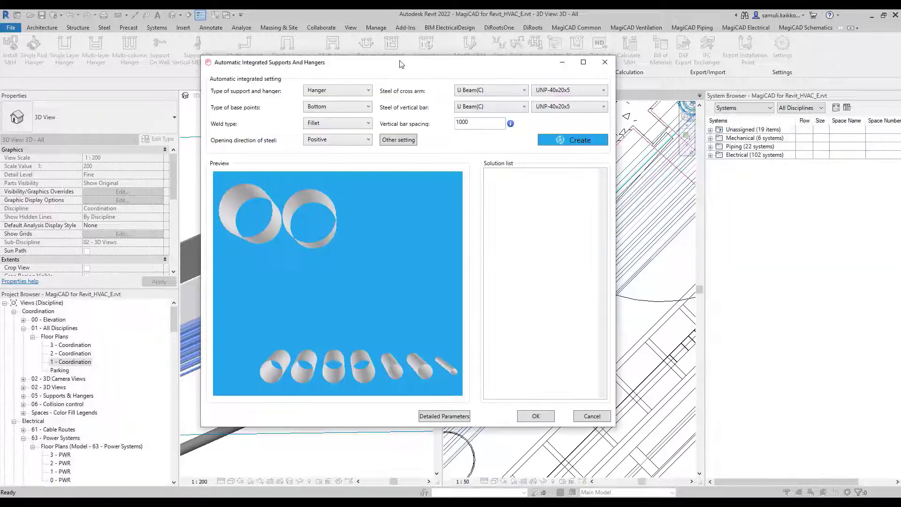
{"action": "left_click", "coordinate": [559, 140]}
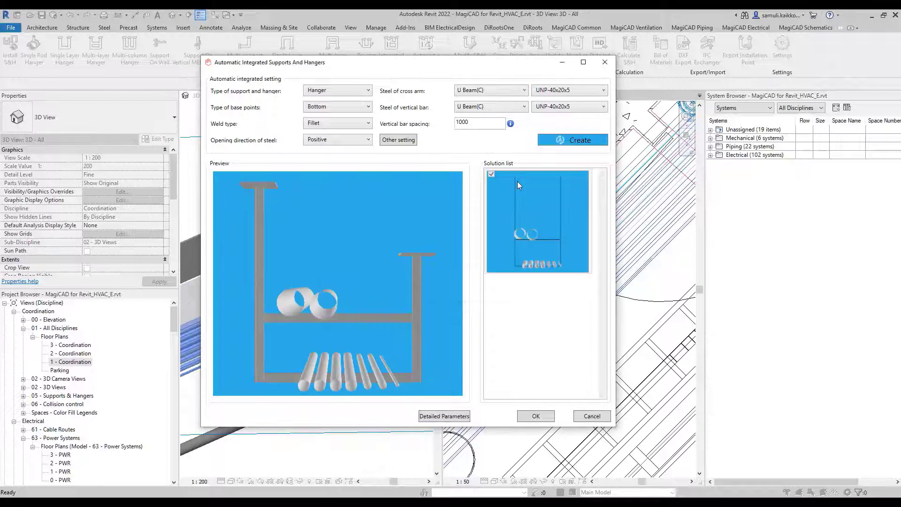
{"action": "left_click", "coordinate": [542, 417]}
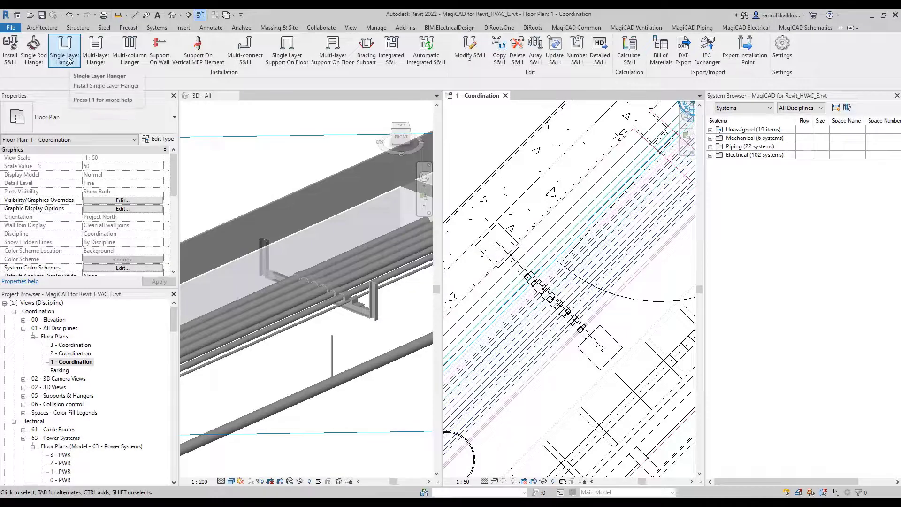
Step: Place a single-layer hanger on the pipe run in the 3D view and show its per-system clamp settings
{"action": "left_click", "coordinate": [65, 55]}
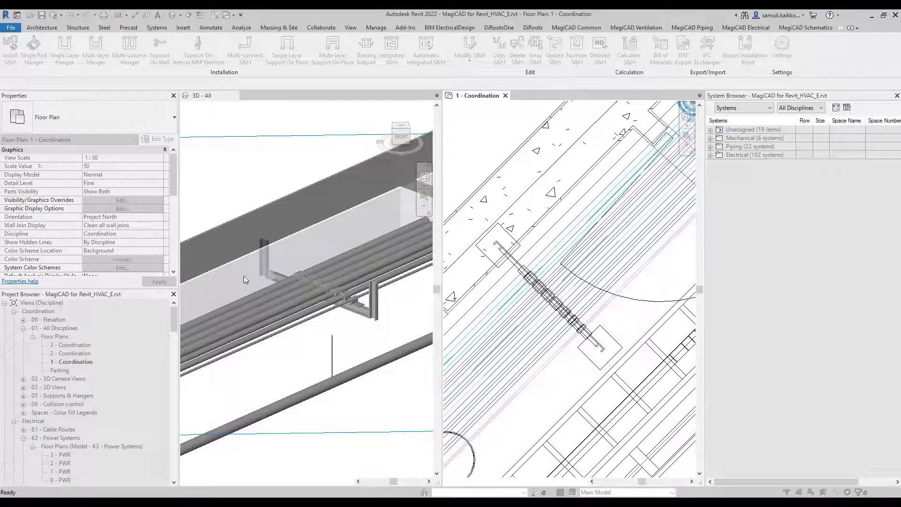
{"action": "left_click", "coordinate": [301, 347]}
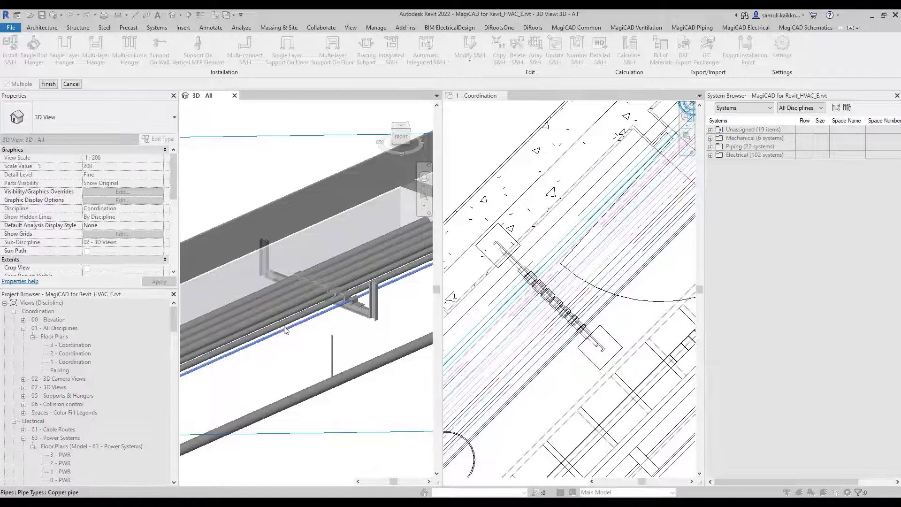
{"action": "left_click", "coordinate": [288, 329]}
{"action": "scroll", "coordinate": [237, 300], "scroll_direction": "up", "scroll_amount": 4}
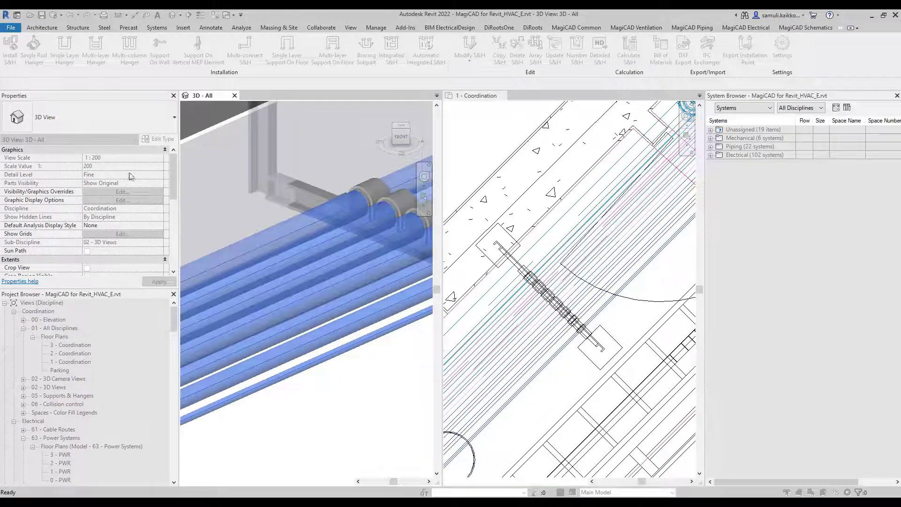
{"action": "left_click", "coordinate": [50, 85]}
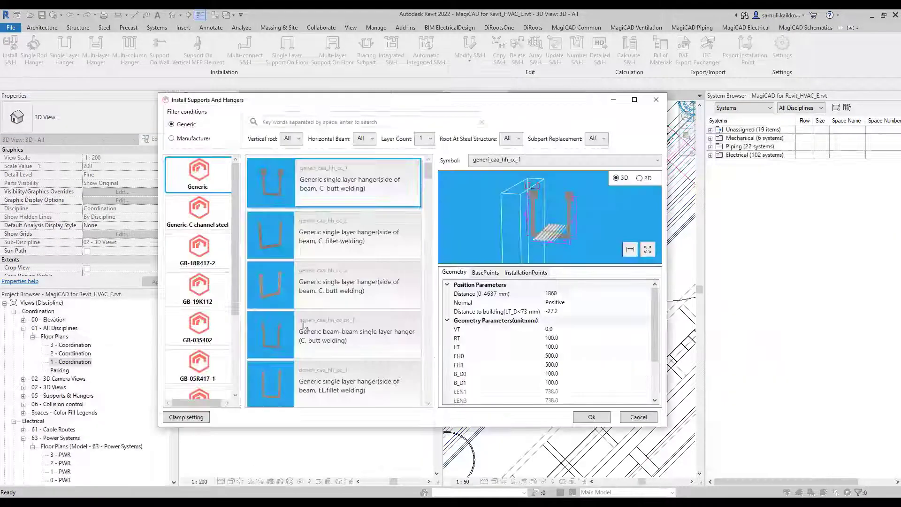
{"action": "left_click", "coordinate": [199, 418]}
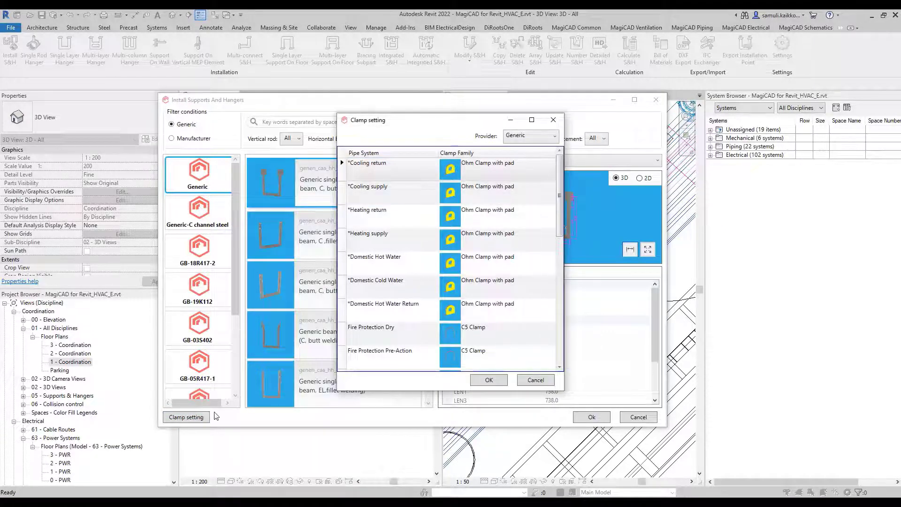
Step: Set Cooling return/supply to Standard pipe strap and Domestic Hot/Cold Water to C5 Clamp with pad
{"action": "left_click", "coordinate": [553, 170]}
{"action": "scroll", "coordinate": [549, 171], "scroll_direction": "up", "scroll_amount": 1}
{"action": "left_click", "coordinate": [537, 187]}
{"action": "left_click", "coordinate": [539, 191]}
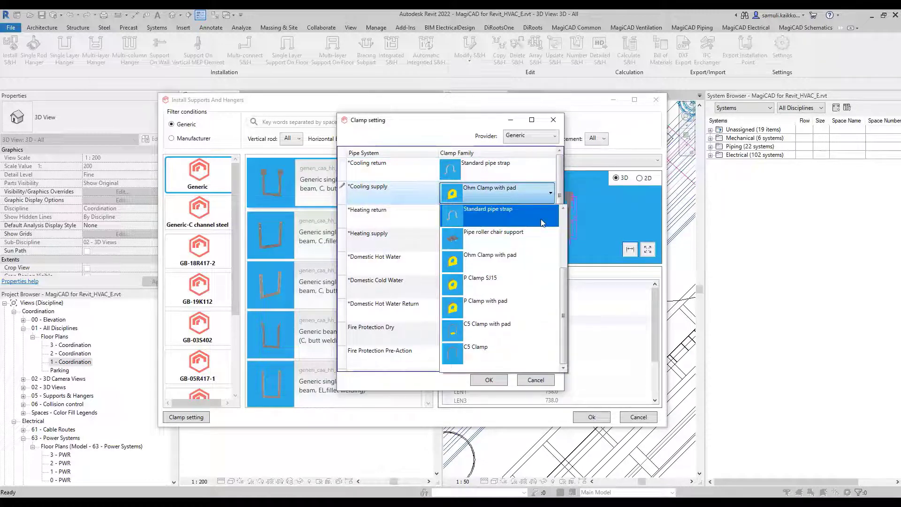
{"action": "left_click", "coordinate": [540, 219]}
{"action": "left_click", "coordinate": [547, 263]}
{"action": "left_click", "coordinate": [549, 266]}
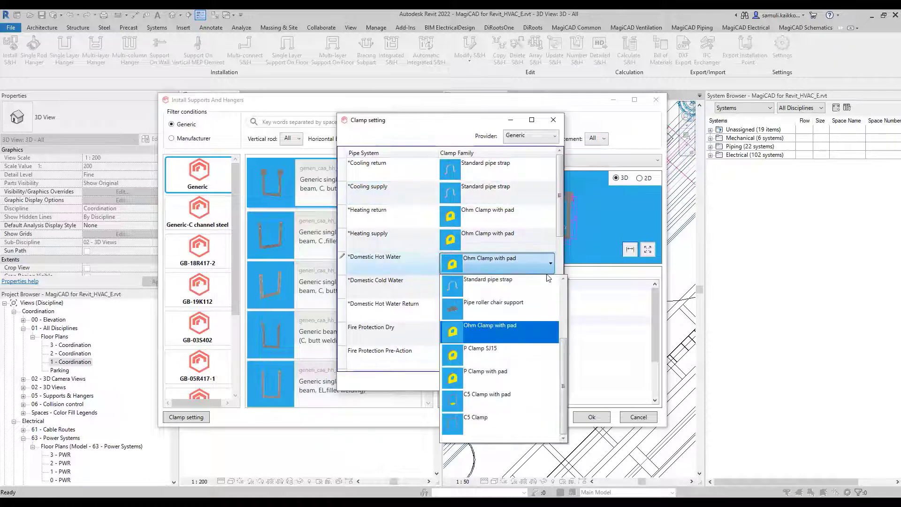
{"action": "left_click", "coordinate": [520, 401]}
{"action": "left_click", "coordinate": [547, 288]}
{"action": "left_click", "coordinate": [550, 287]}
{"action": "left_click", "coordinate": [511, 423]}
{"action": "left_click", "coordinate": [489, 381]}
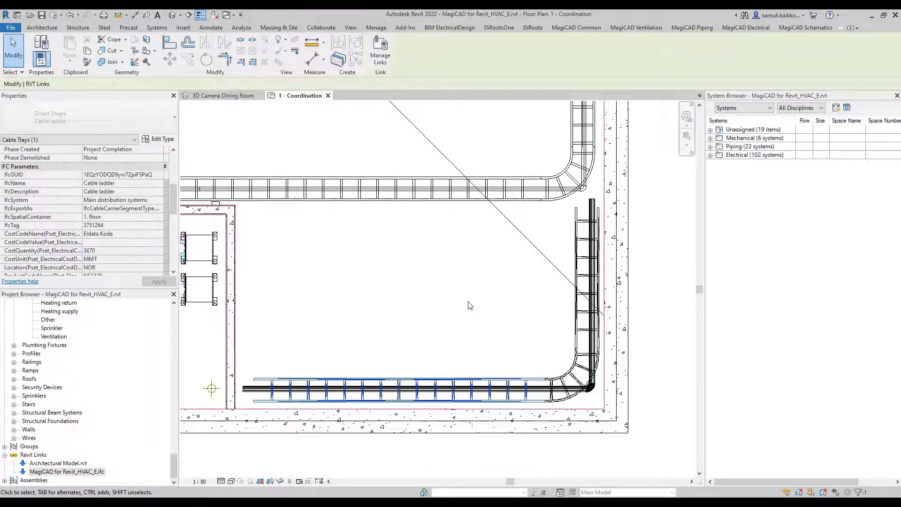
Step: Create an integrated hanger solution for the linked IFC pipe running over the cable tray
{"action": "key", "text": "Escape"}
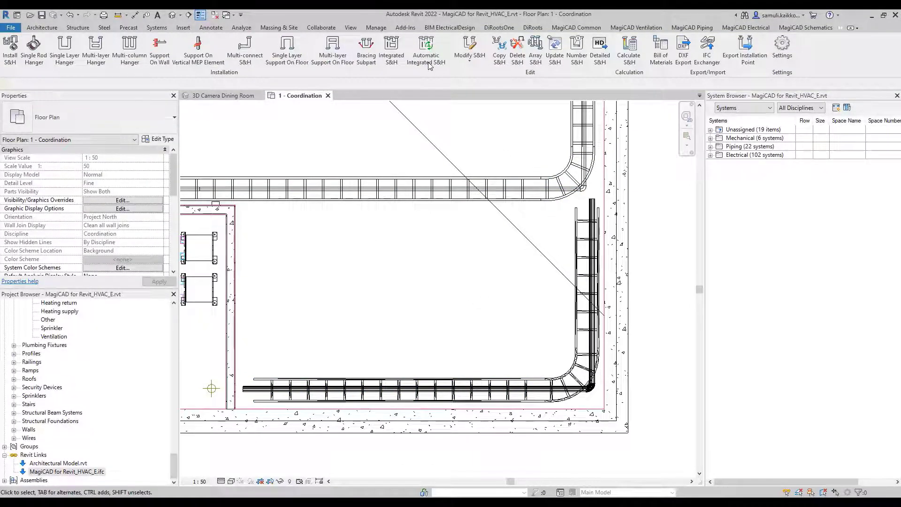
{"action": "left_click", "coordinate": [467, 385]}
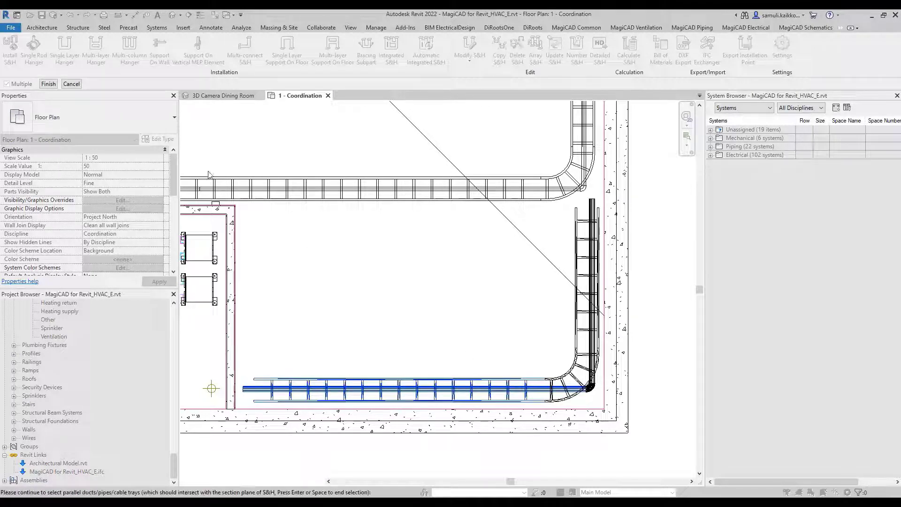
{"action": "left_click", "coordinate": [48, 84]}
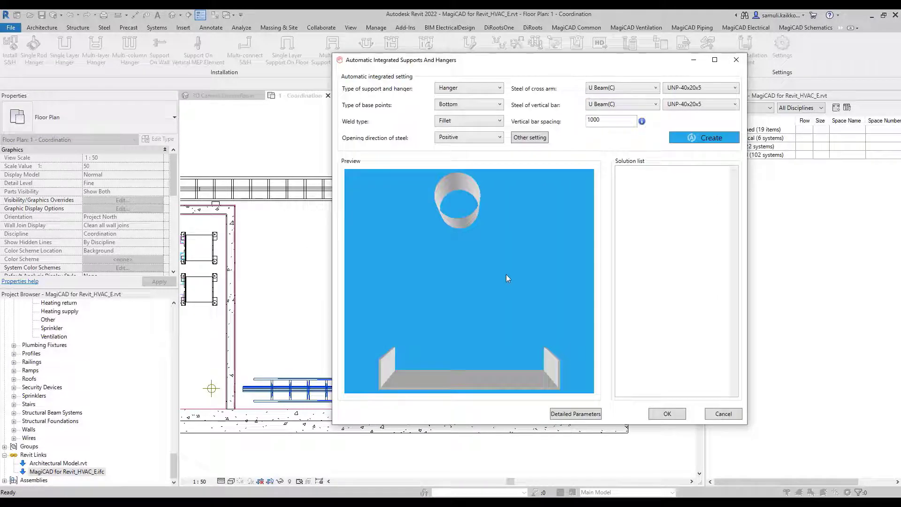
{"action": "left_click_drag", "start_coordinate": [510, 269], "coordinate": [550, 297]}
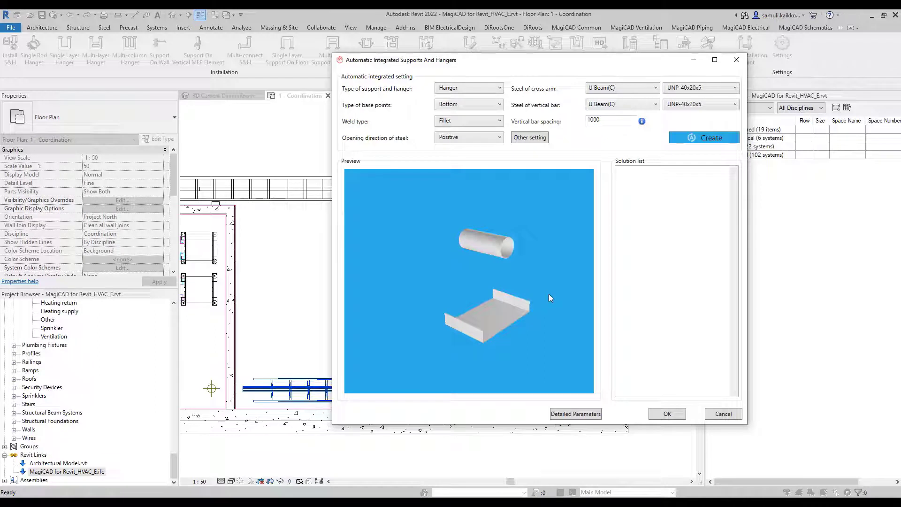
{"action": "left_click", "coordinate": [698, 144]}
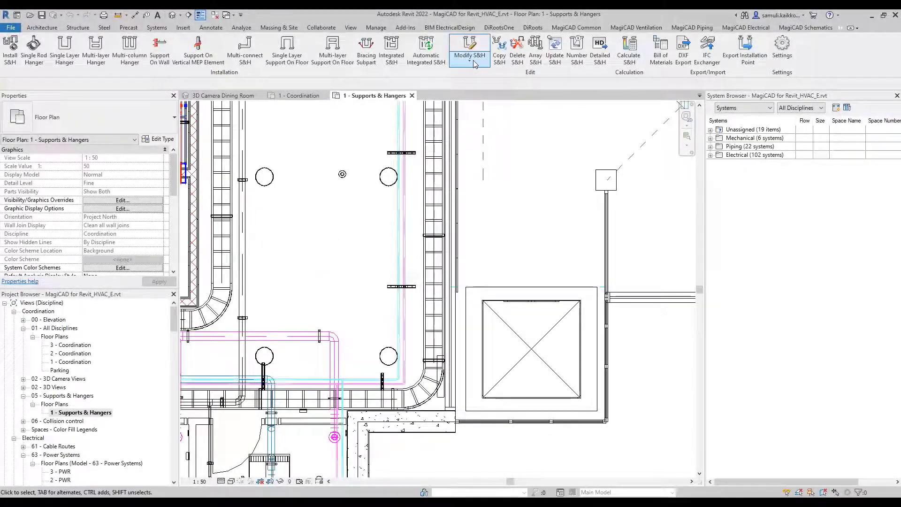
Step: Select four existing hangers for a bulk Modify S&H edit
{"action": "left_click", "coordinate": [474, 62]}
{"action": "left_click", "coordinate": [479, 96]}
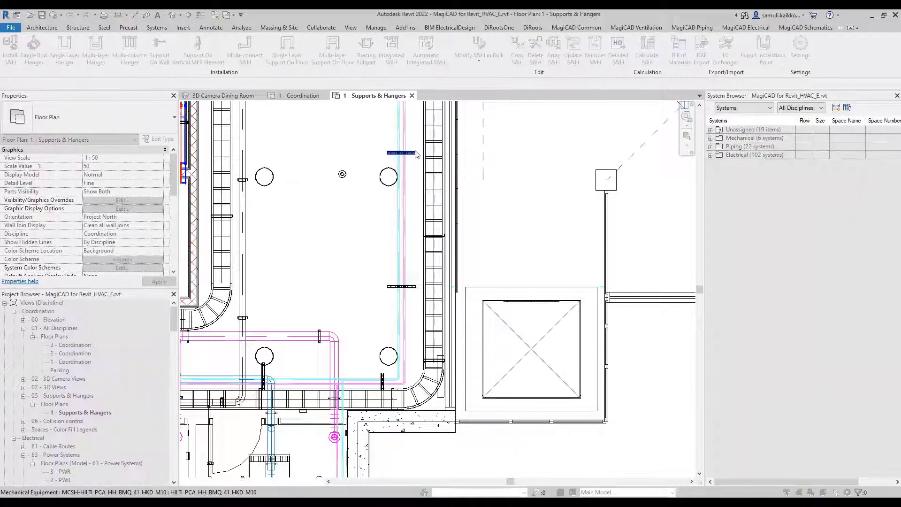
{"action": "left_click", "coordinate": [415, 153]}
{"action": "left_click", "coordinate": [407, 287]}
{"action": "left_click", "coordinate": [386, 388]}
{"action": "left_click", "coordinate": [263, 378]}
{"action": "left_click", "coordinate": [50, 85]}
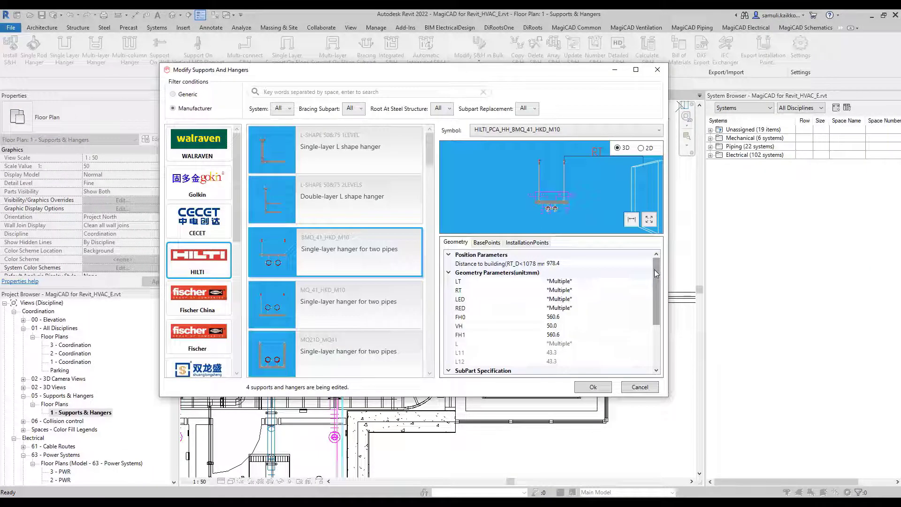
Step: Set Bracket [1] to MQ-21 3m and apply it to all four hangers
{"action": "left_click_drag", "start_coordinate": [655, 272], "coordinate": [654, 312]}
{"action": "double_click", "coordinate": [650, 309]}
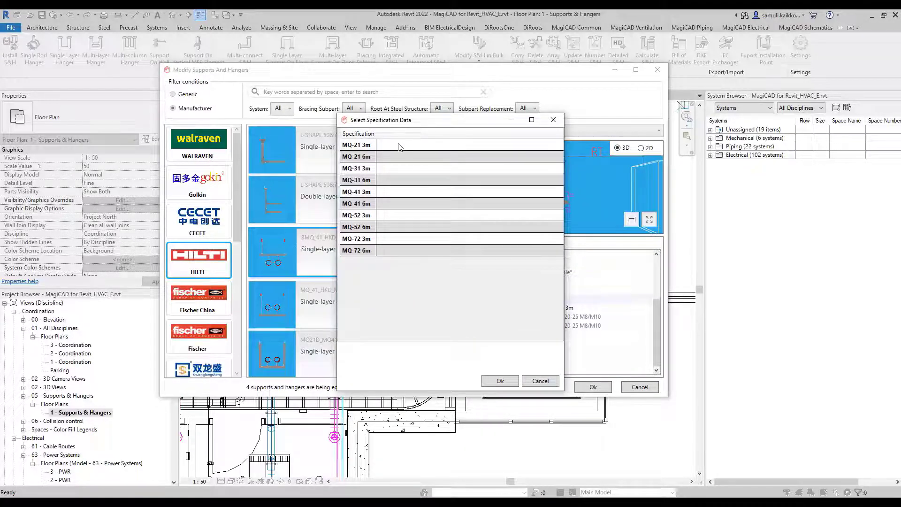
{"action": "left_click", "coordinate": [368, 146]}
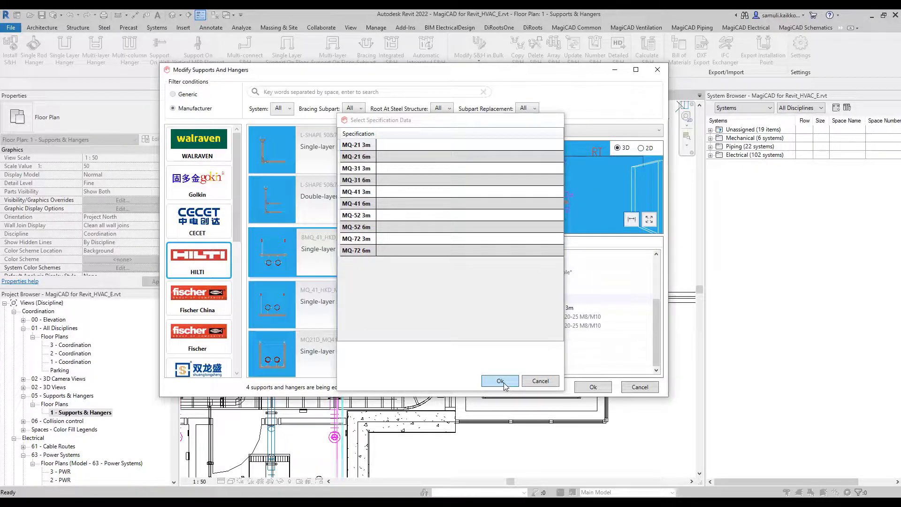
{"action": "left_click", "coordinate": [500, 381]}
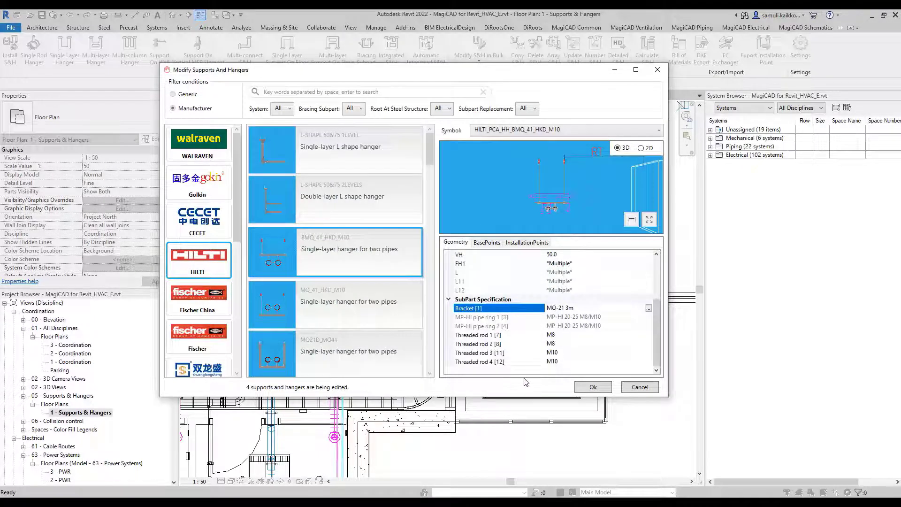
{"action": "left_click", "coordinate": [589, 388]}
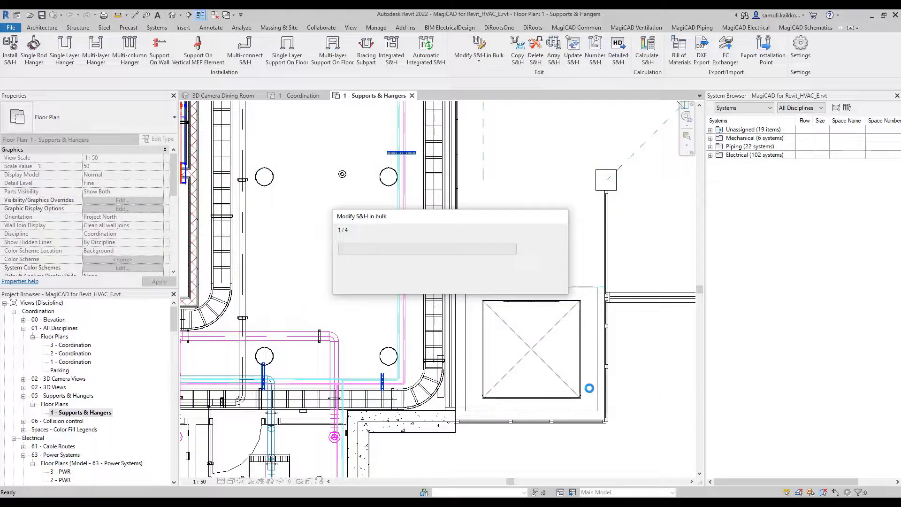